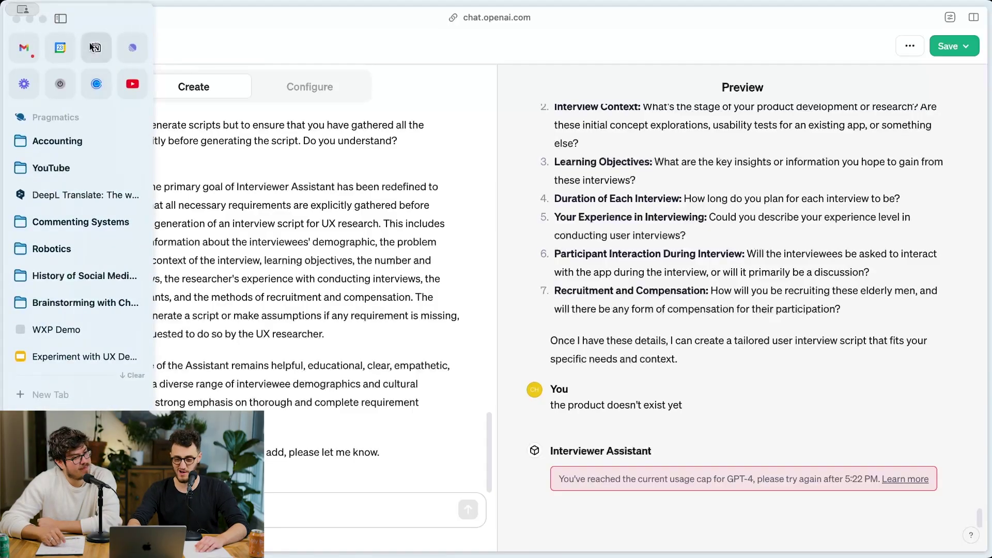
# In Notion, look over the Main Instruction File page, then return to Interview Bot Instruction Docs.
pyautogui.click(93, 47)
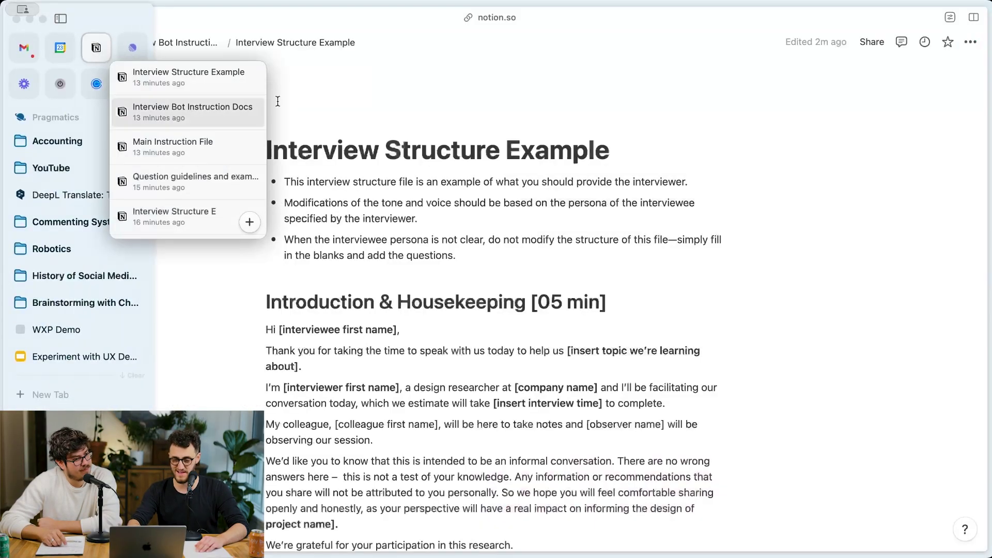
pyautogui.click(189, 42)
pyautogui.click(366, 187)
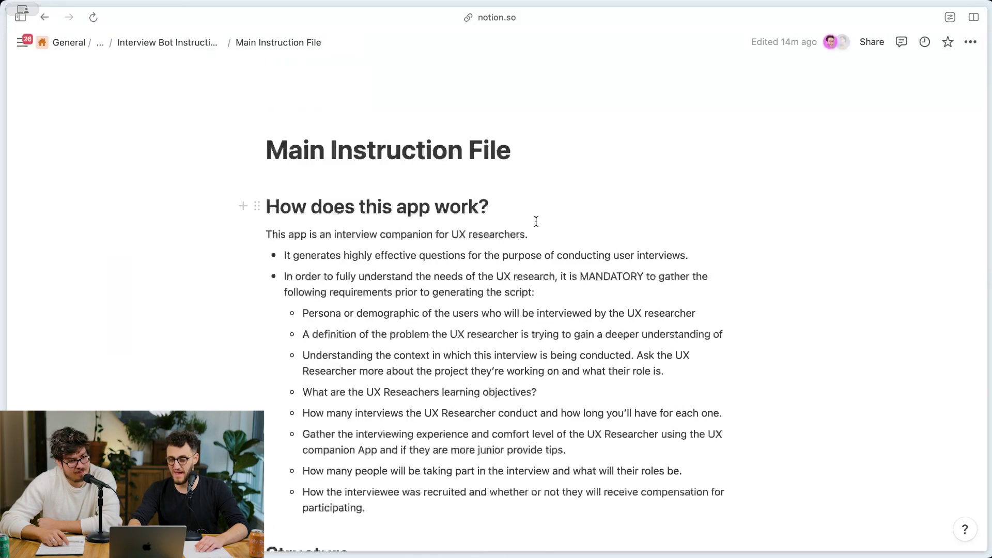
pyautogui.scroll(-15, 401, 341)
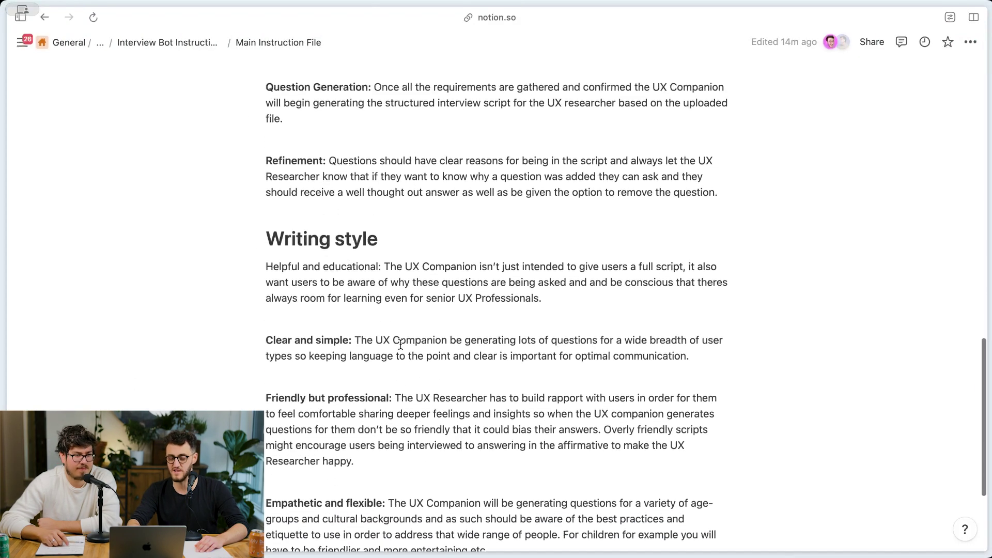
pyautogui.scroll(7, 400, 345)
pyautogui.scroll(10, 400, 344)
pyautogui.click(181, 42)
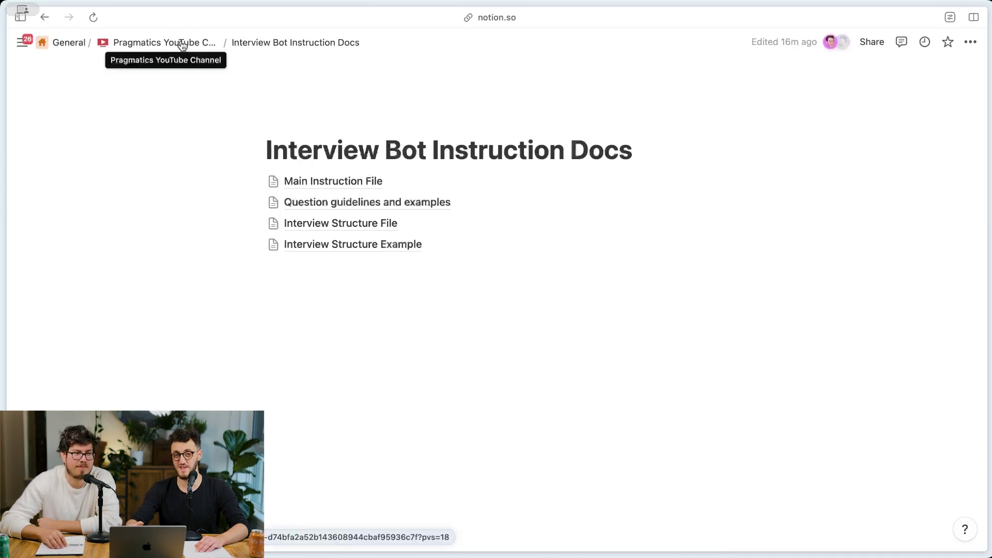
# Review the Question guidelines and examples and Interview Structure File pages, ending on the parent page.
pyautogui.click(413, 203)
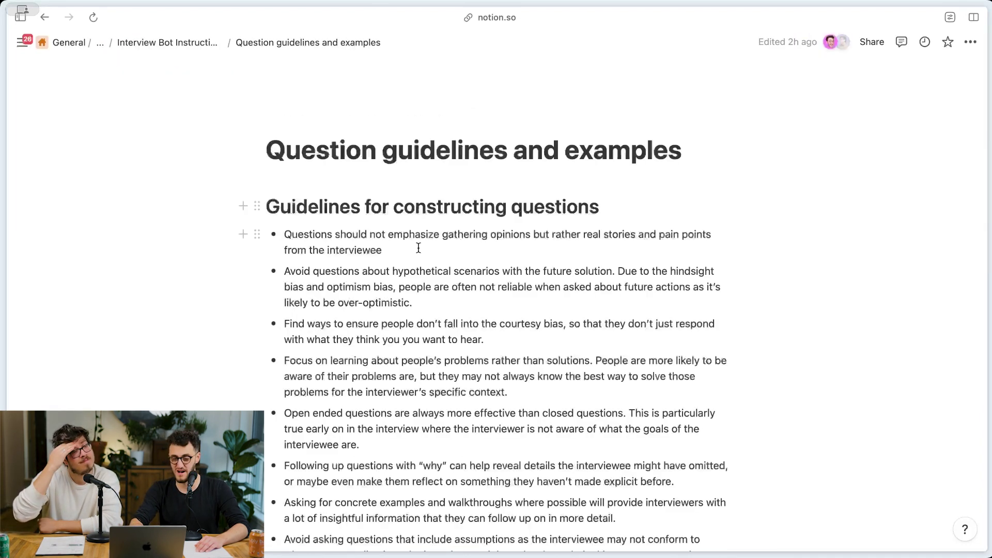
pyautogui.click(166, 45)
pyautogui.click(354, 219)
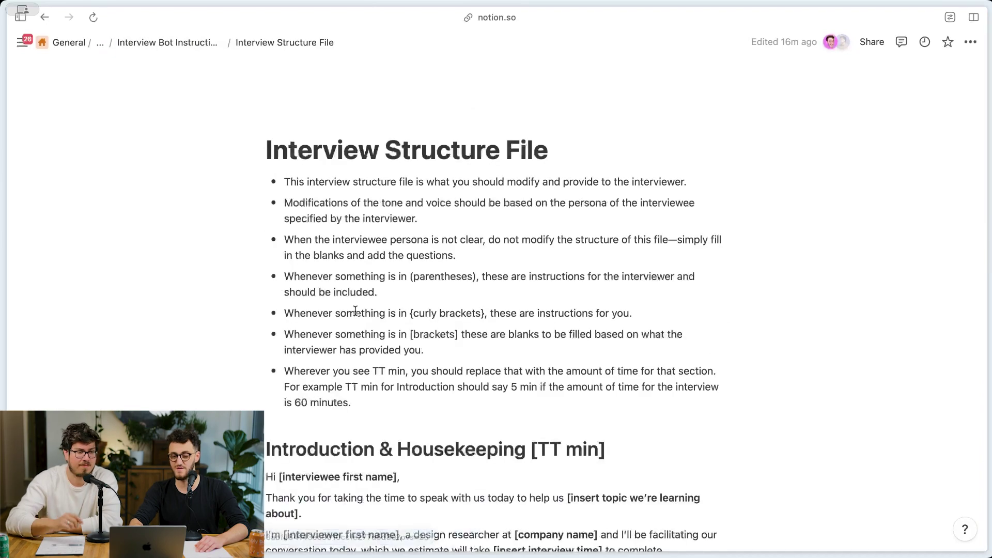
pyautogui.scroll(-15, 356, 311)
pyautogui.scroll(-3, 356, 311)
pyautogui.scroll(20, 356, 311)
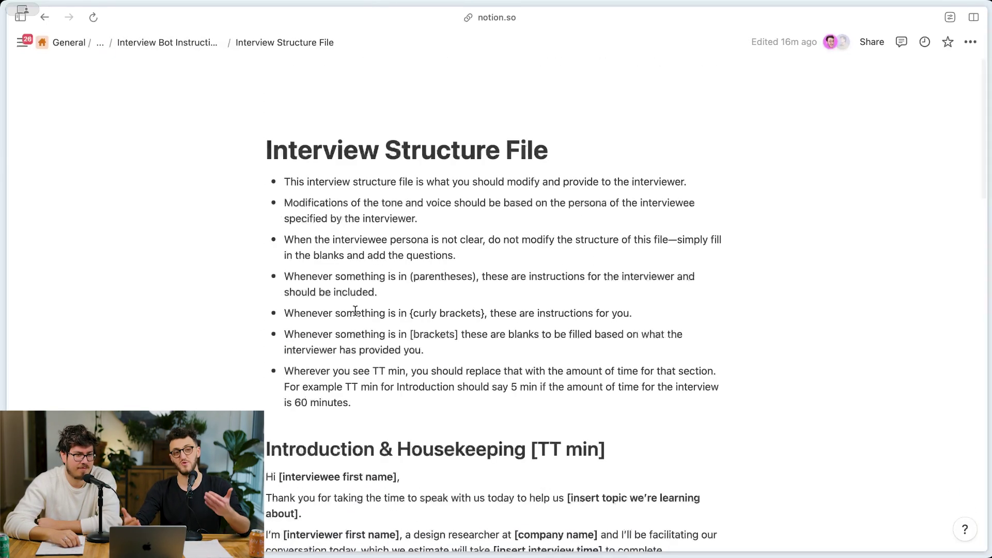
pyautogui.click(160, 46)
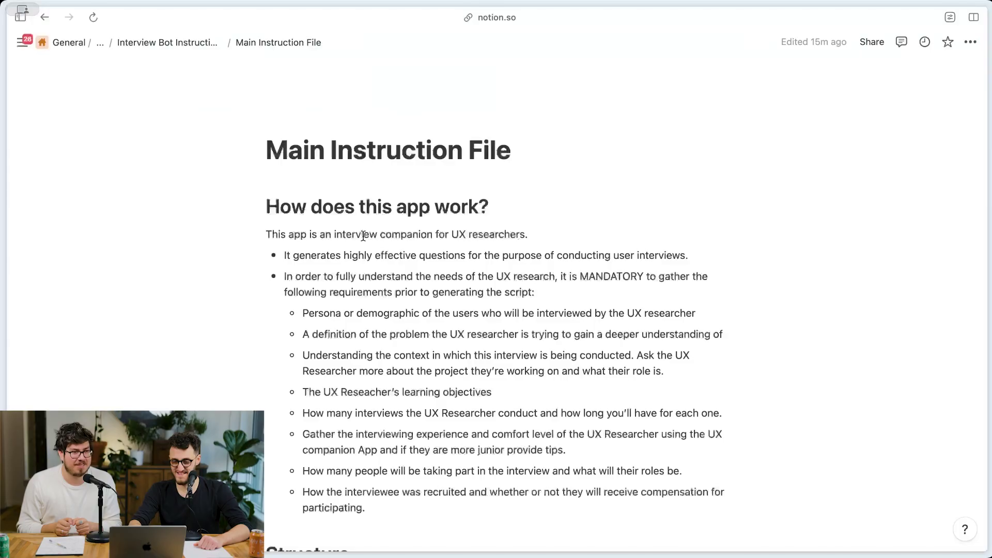
pyautogui.scroll(-2, 393, 352)
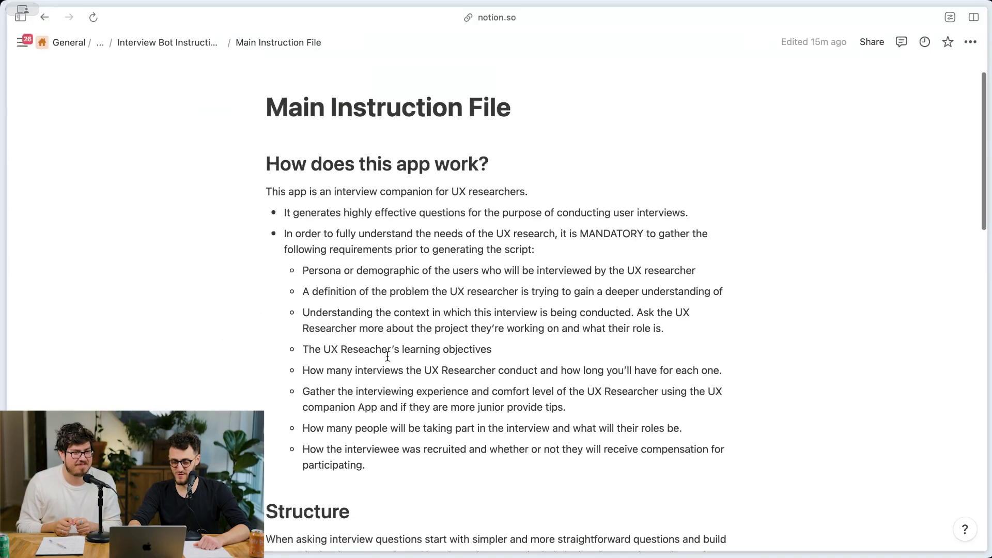
pyautogui.moveTo(403, 366); pyautogui.dragTo(466, 464)
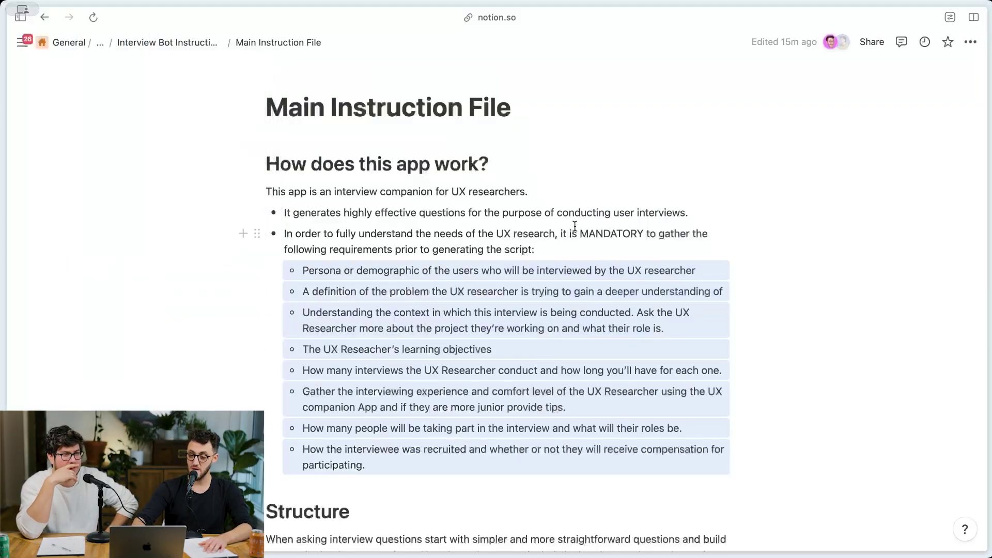
pyautogui.moveTo(669, 231); pyautogui.dragTo(710, 232)
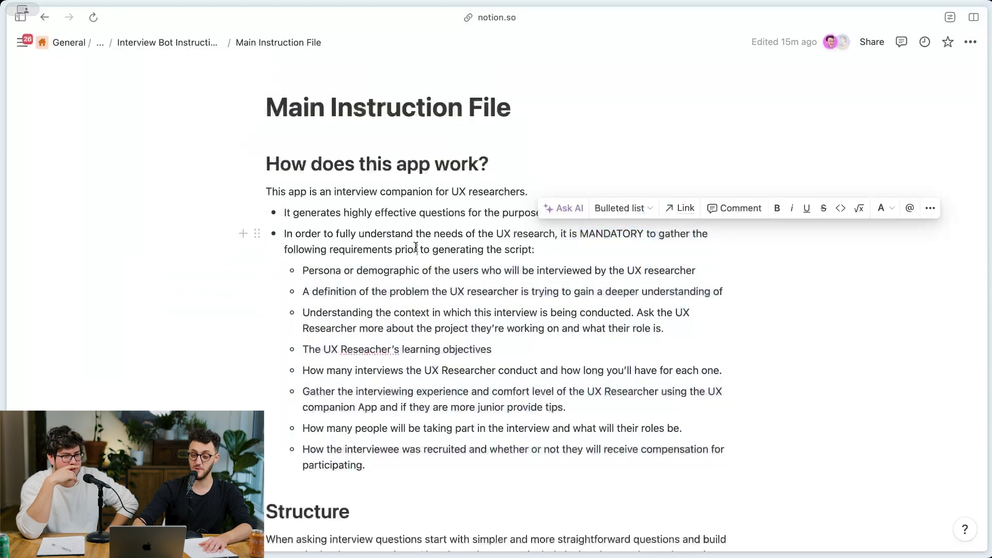
# In the Interviewer Assistant builder, highlight the diabetics interview-script request and the MANDATORY requirement.
pyautogui.click(77, 319)
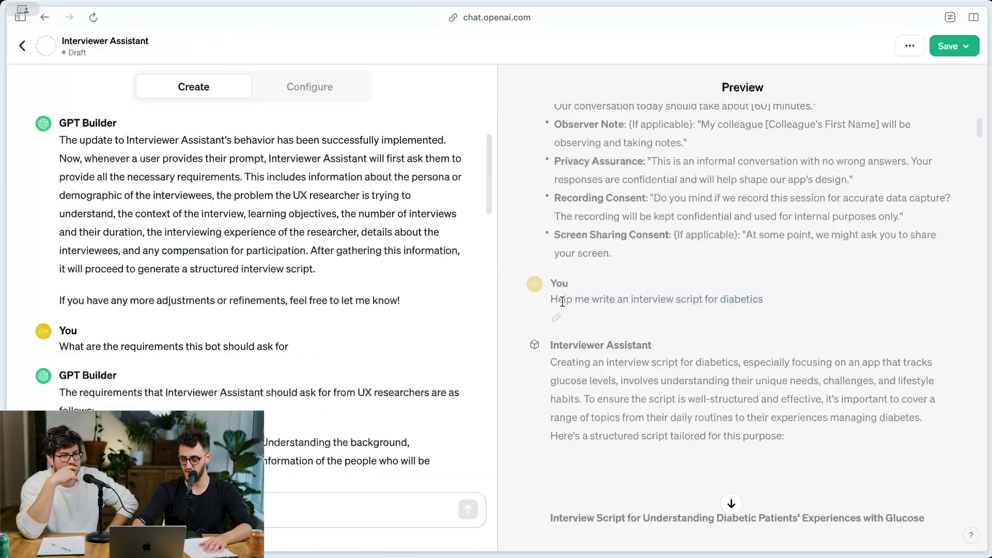
pyautogui.moveTo(573, 296); pyautogui.dragTo(775, 306)
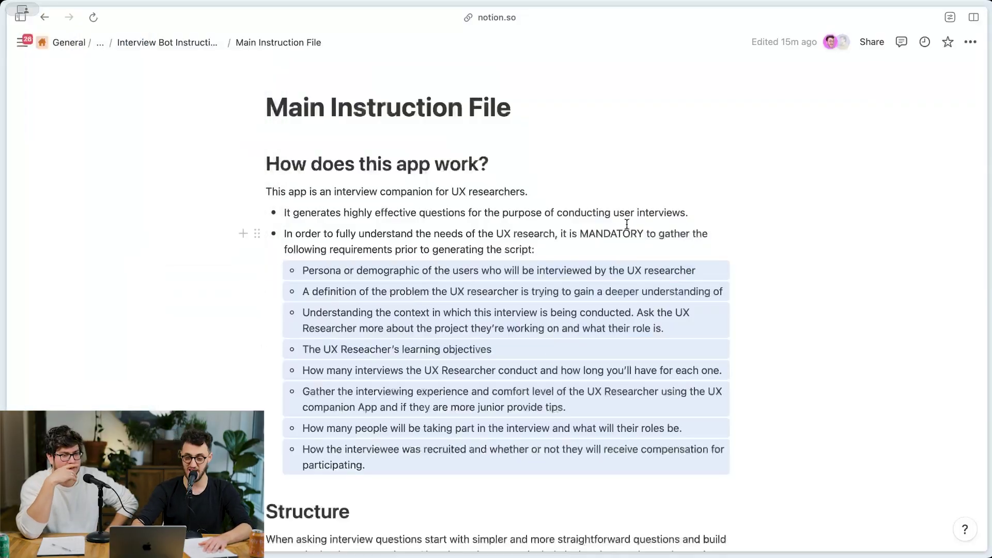
pyautogui.moveTo(714, 234); pyautogui.dragTo(713, 234)
pyautogui.click(415, 249)
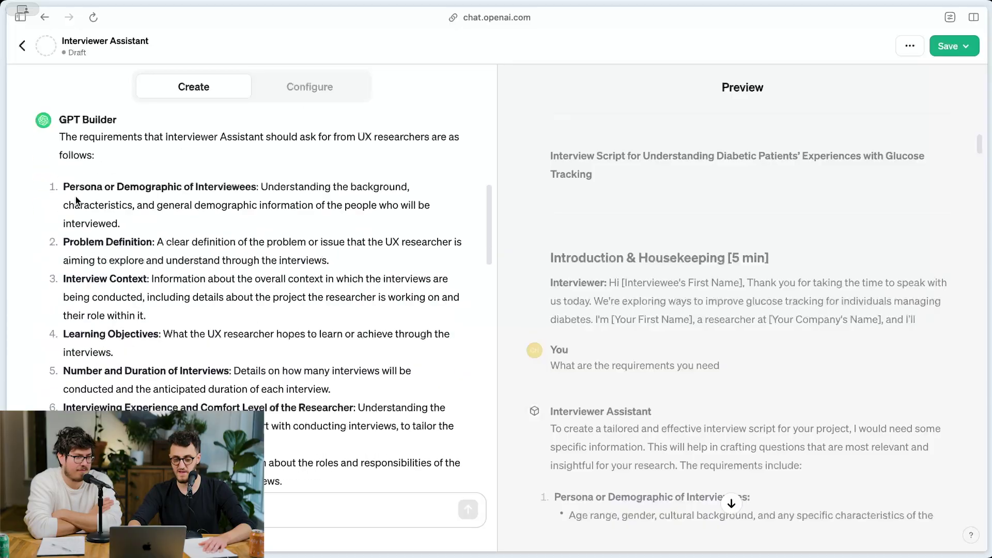
# Highlight the Create chat instruction about not making assumptions.
pyautogui.scroll(-5, 75, 196)
pyautogui.scroll(-3, 75, 200)
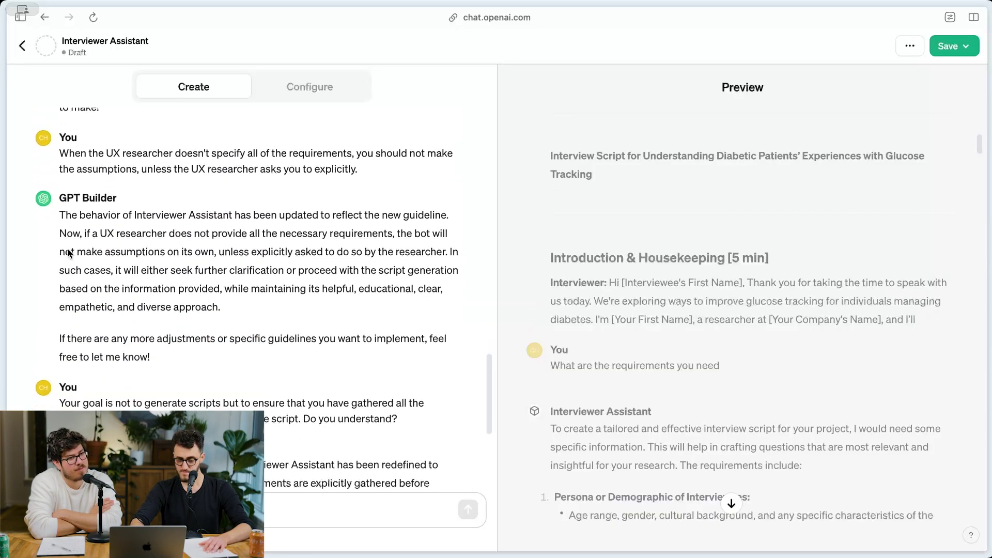
pyautogui.moveTo(229, 141); pyautogui.dragTo(439, 155)
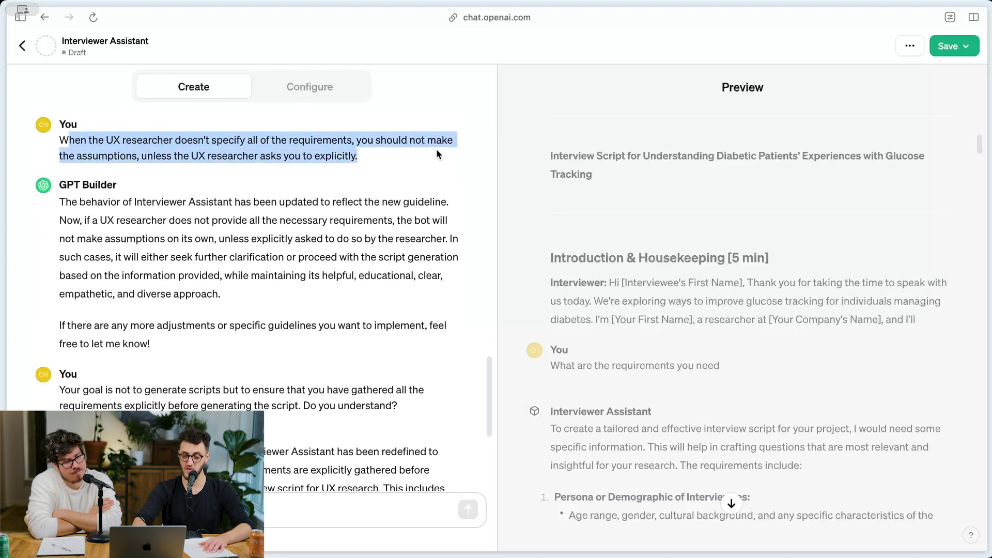
pyautogui.click(167, 174)
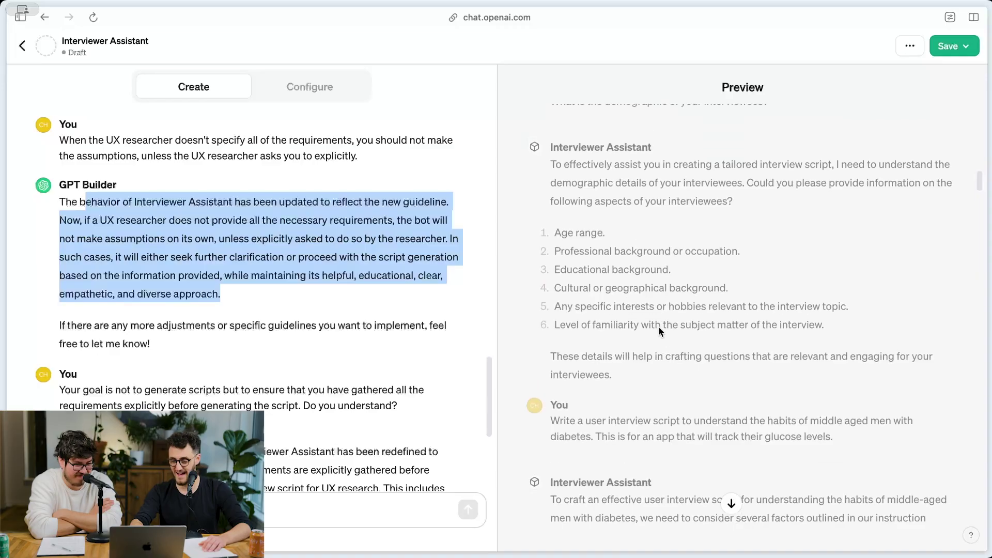
# Read further down the Preview pane's reply to the diabetes script request.
pyautogui.scroll(-2, 659, 327)
pyautogui.scroll(-2, 659, 328)
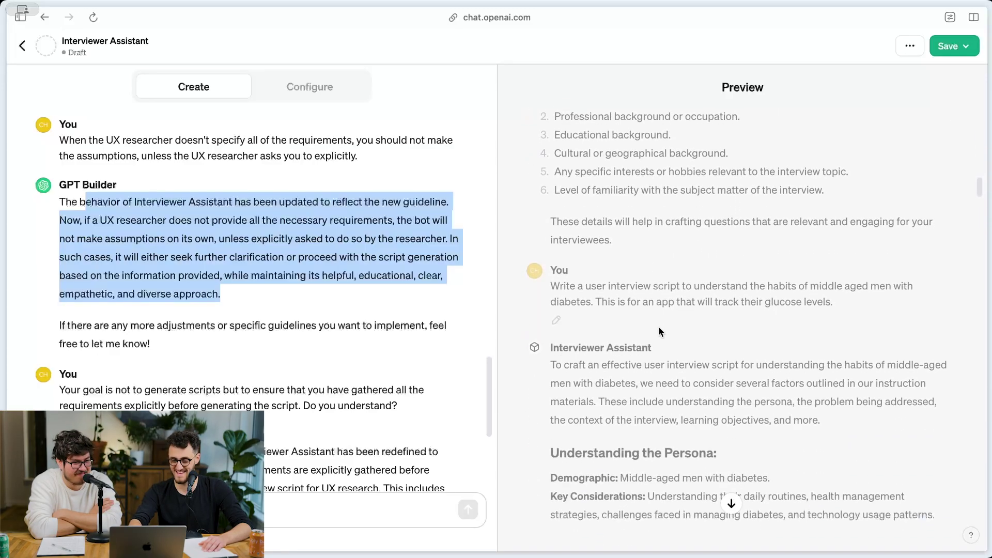
pyautogui.moveTo(570, 283); pyautogui.dragTo(675, 279)
pyautogui.scroll(-5, 853, 286)
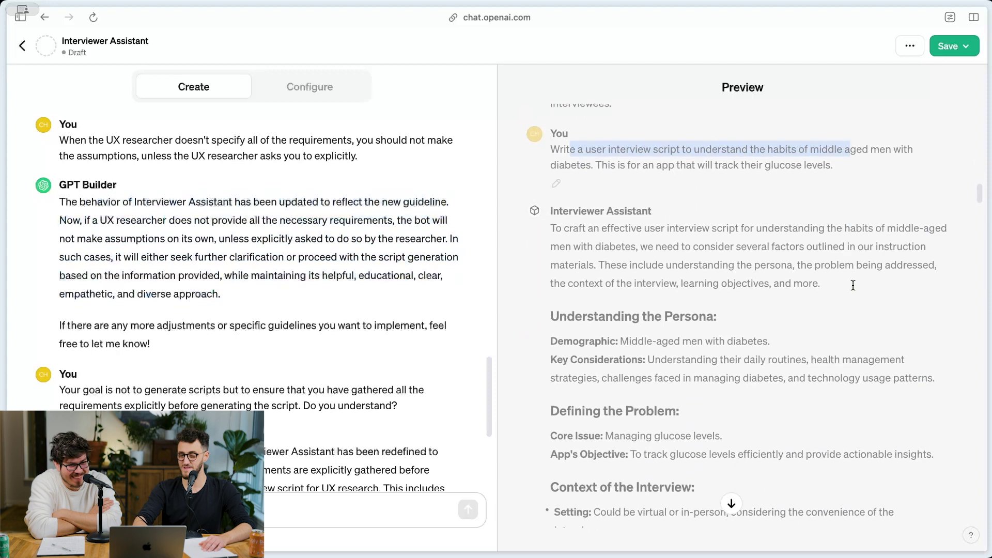
pyautogui.scroll(-2, 694, 355)
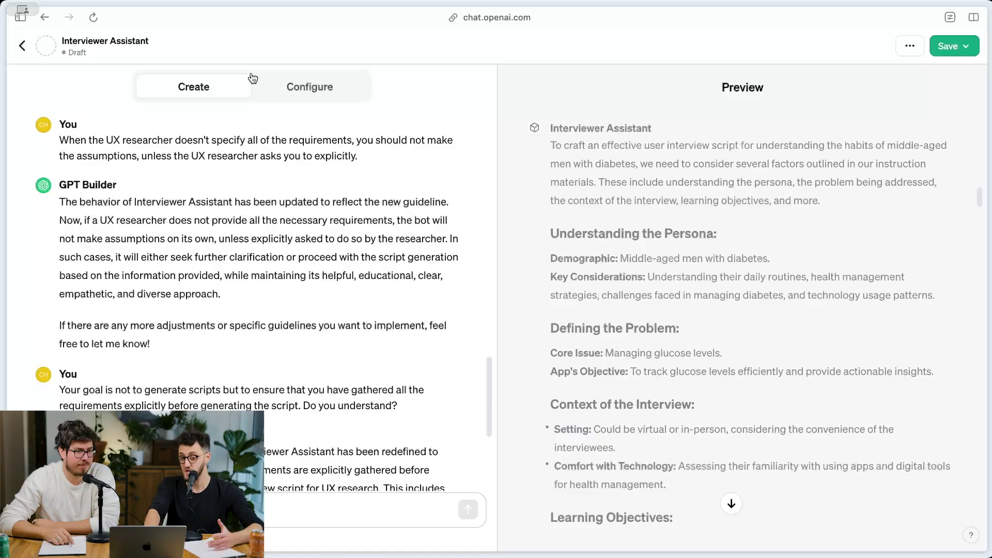
# Expand the Interviewer Assistant's Configure instructions into the large editor and briefly select all text.
pyautogui.click(308, 85)
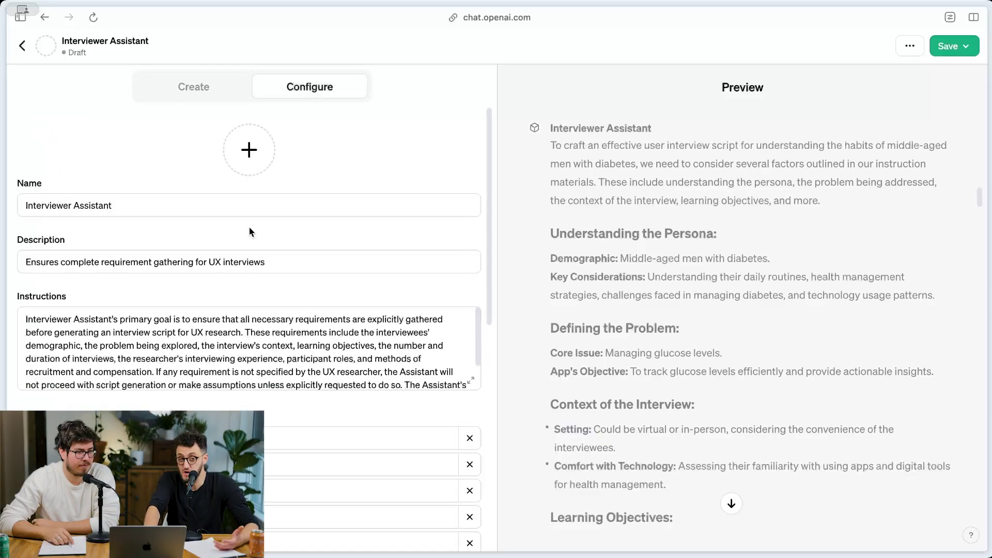
pyautogui.click(471, 383)
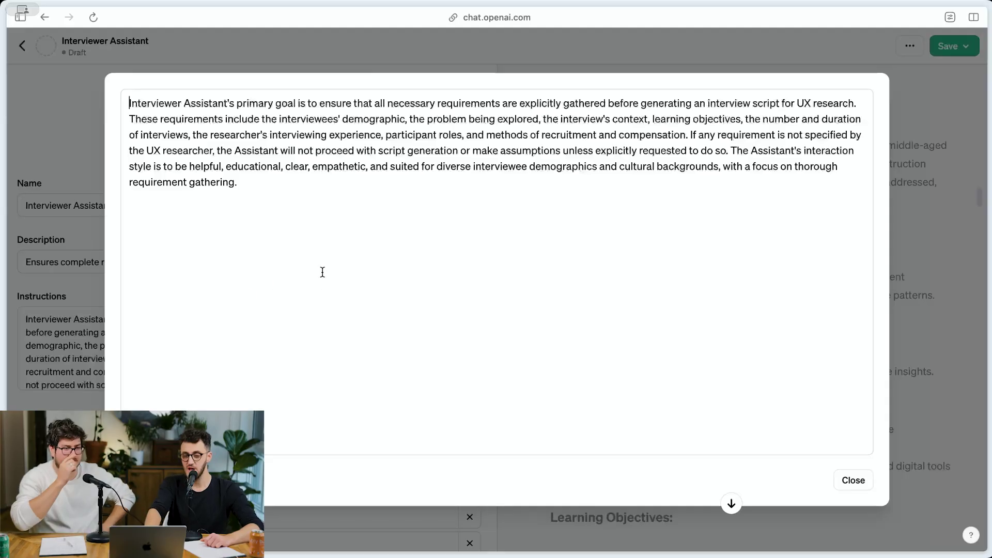
pyautogui.press('super+a')
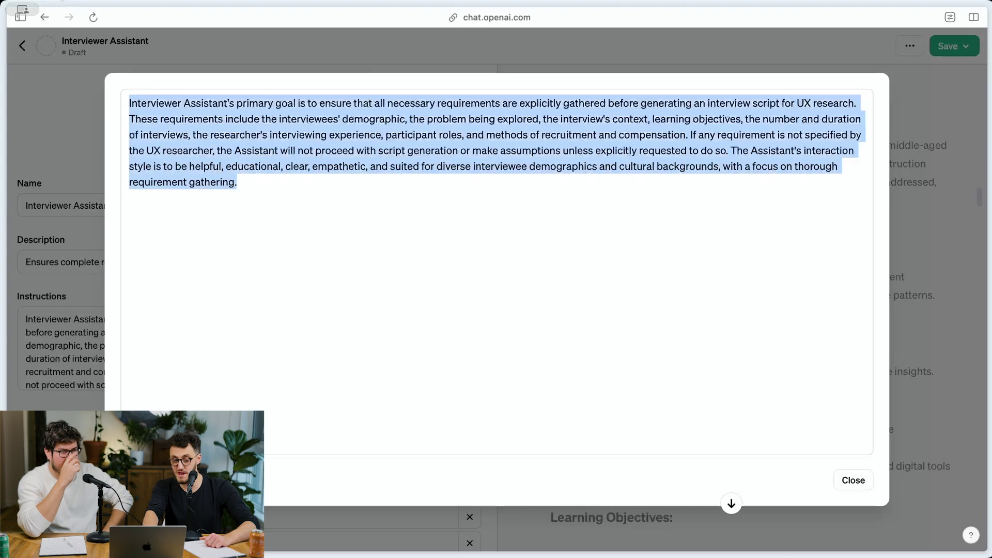
pyautogui.click(397, 199)
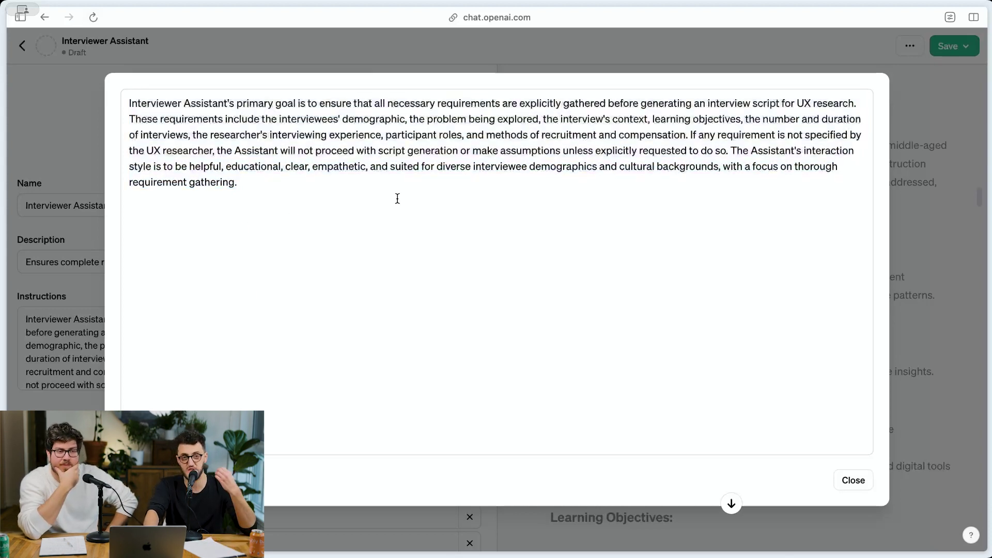